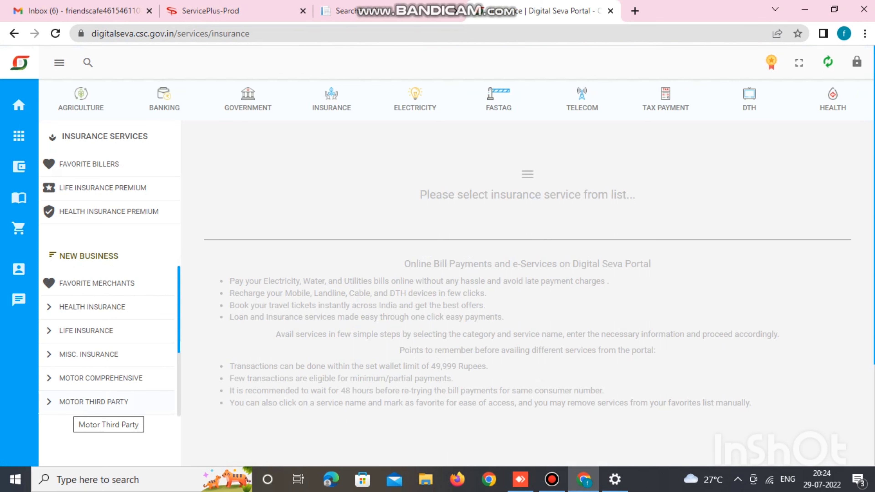
Open HDFC ERGO's Motor Comprehensive insurance service and start buying a Two Wheeler Comprehensive Policy through CSCConnect
left_click(101, 378)
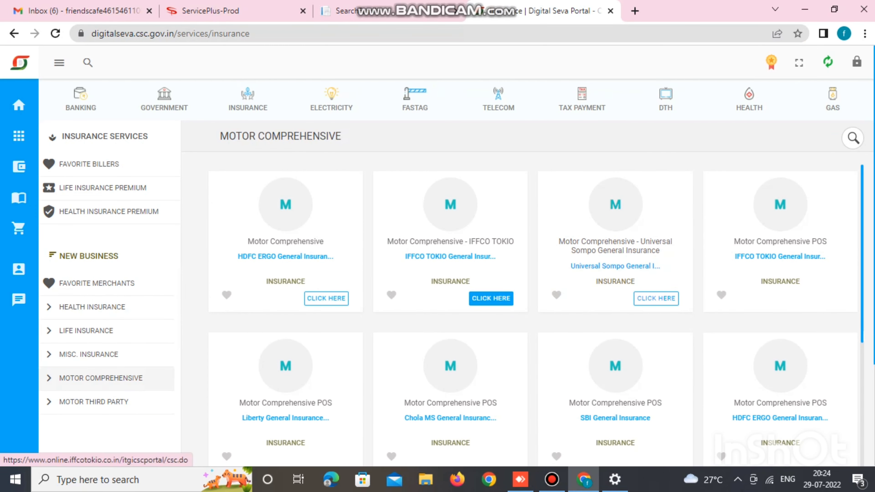
scroll(491, 298, "down", 3)
scroll(490, 297, "up", 3)
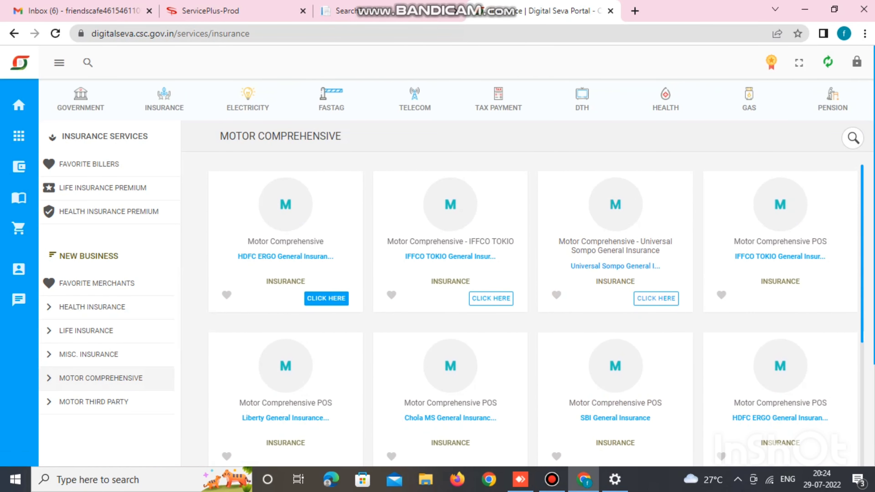
left_click(326, 298)
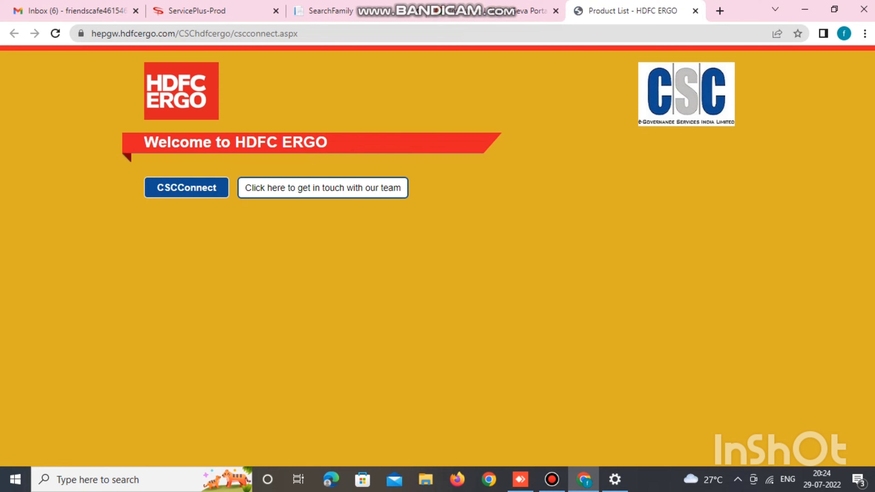
left_click(186, 188)
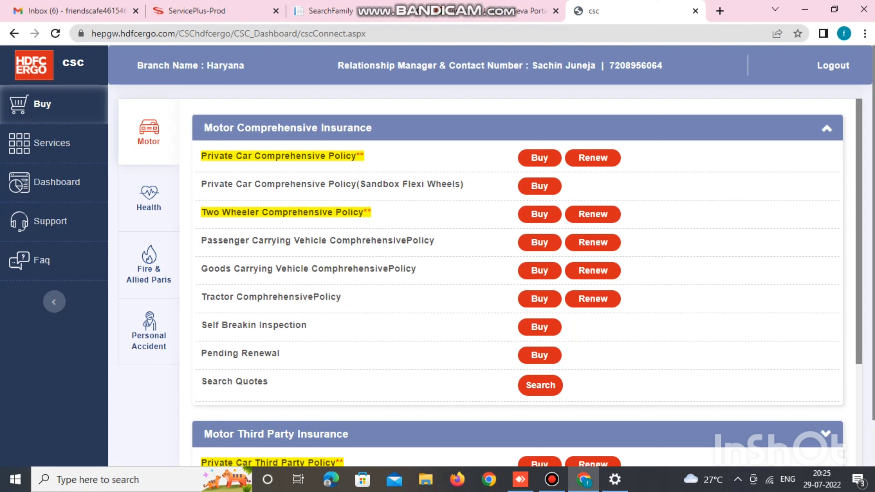
left_click(539, 214)
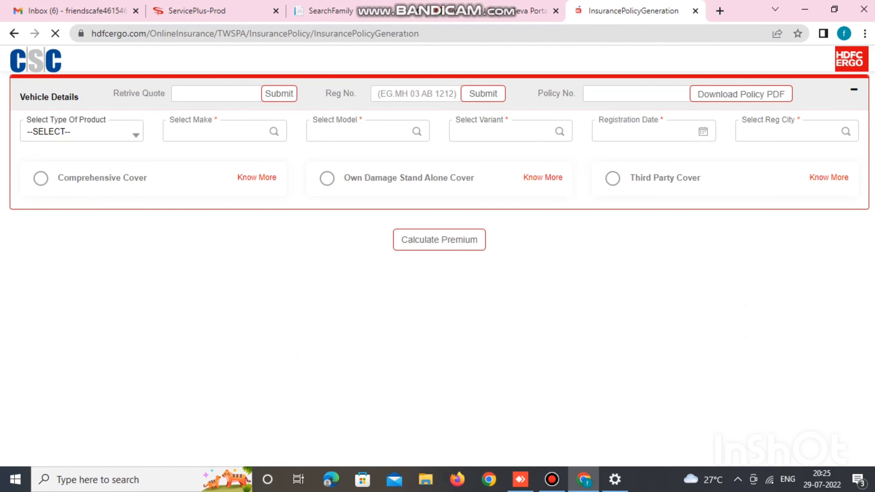
Retrieve the two-wheeler's details by its registration number and choose Comprehensive Cover
left_click(414, 94)
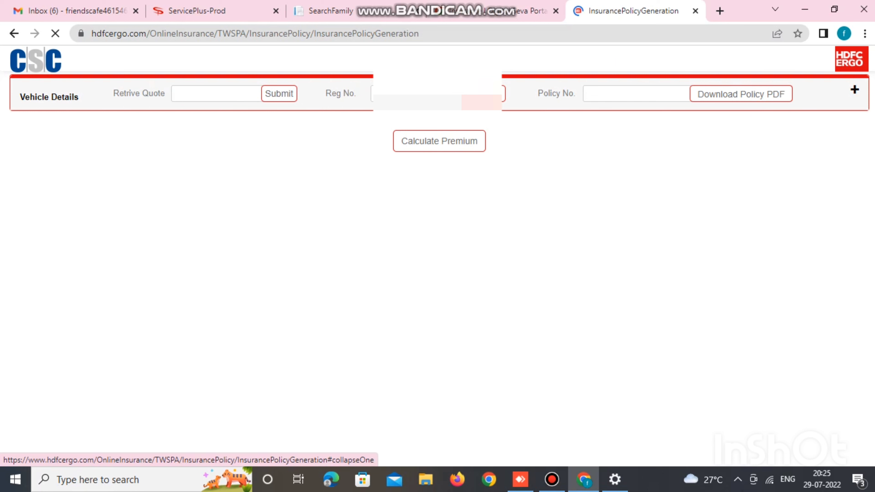
left_click(854, 89)
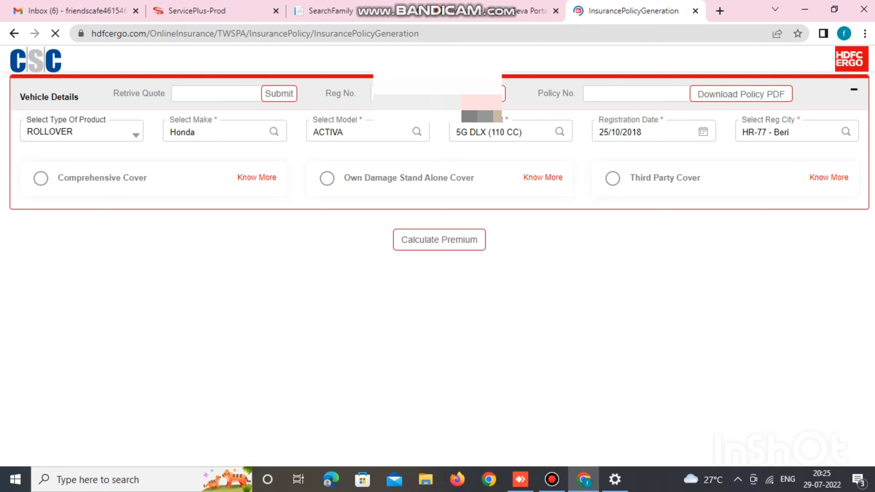
left_click(40, 178)
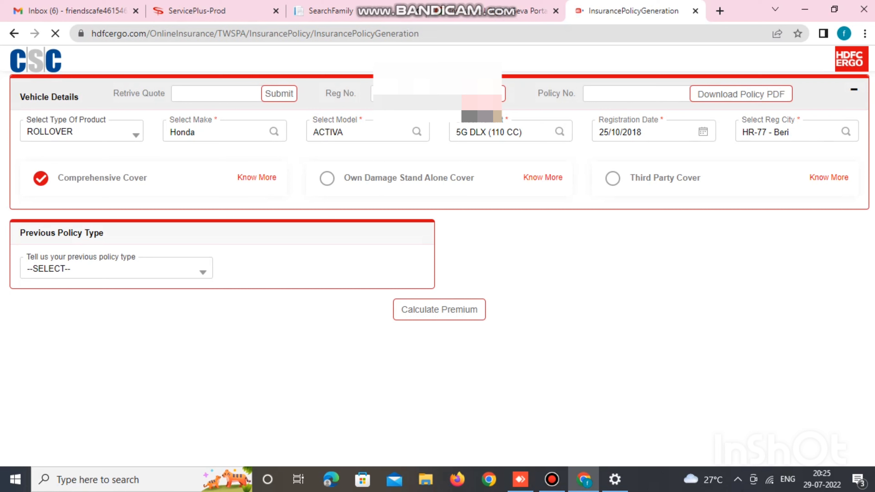
Set the previous policy type to Comprehensive
left_click(117, 268)
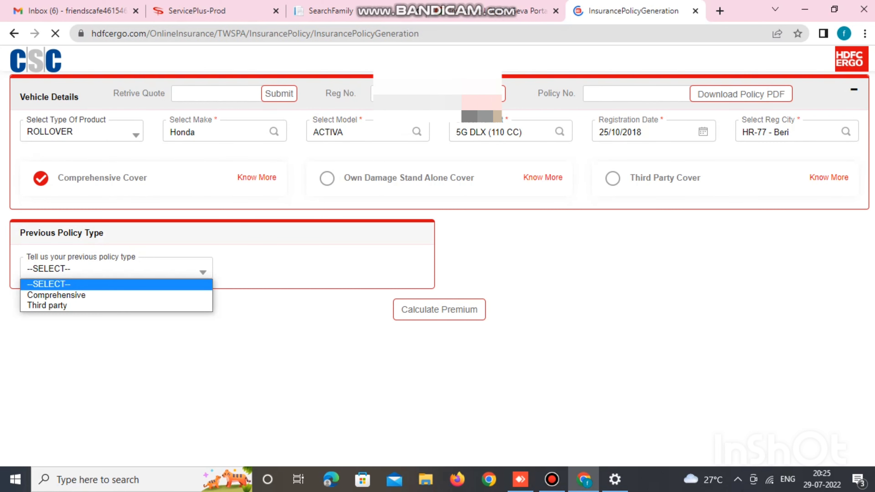
key("Down")
key("Return")
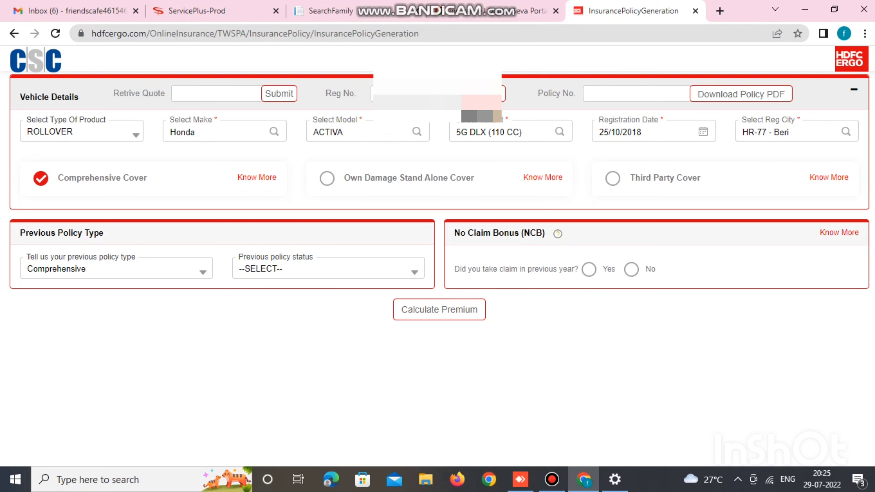
Set the previous policy status to EXPIRED MORE THAN 90 DAYS, calculate the premium and acknowledge the quote notice
left_click(328, 268)
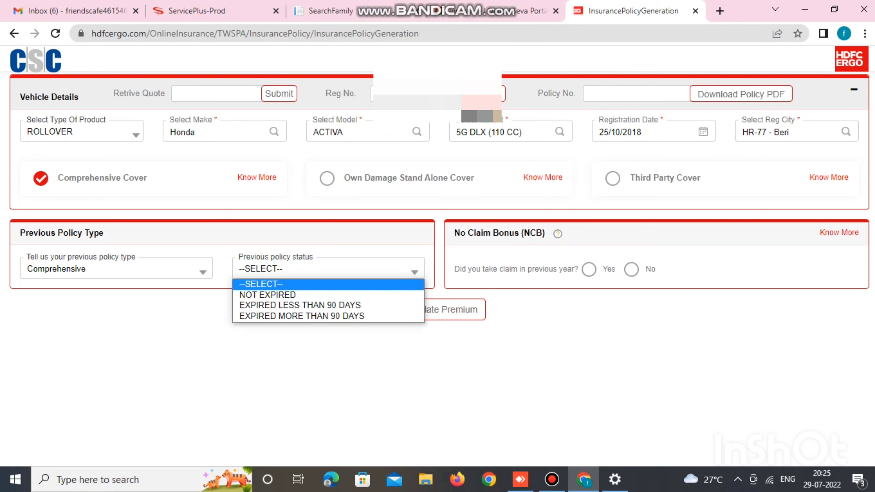
key("Down")
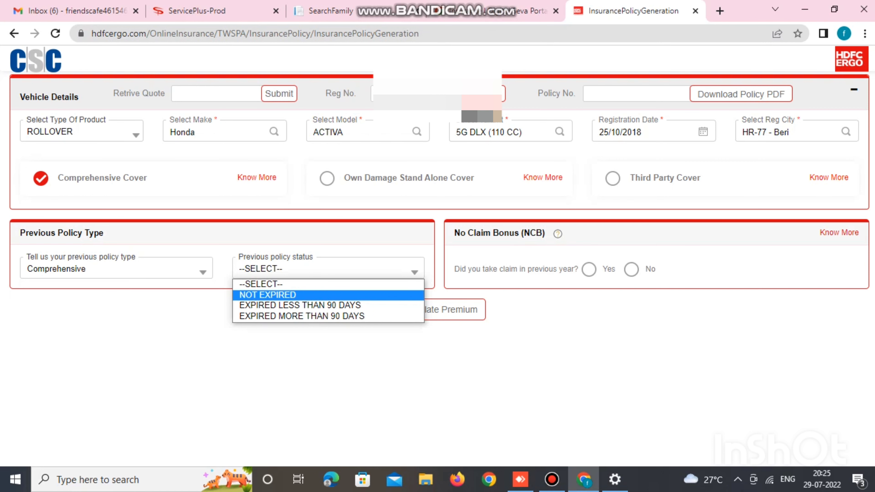
key("Down")
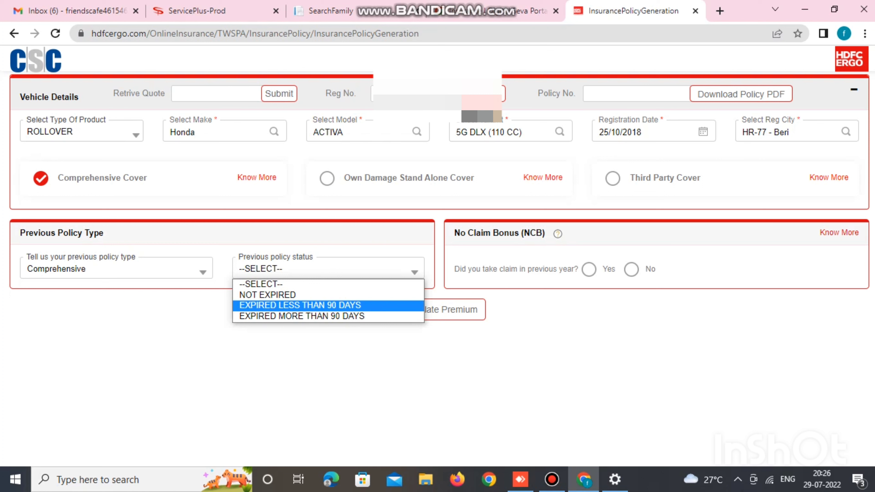
key("Down")
key("Return")
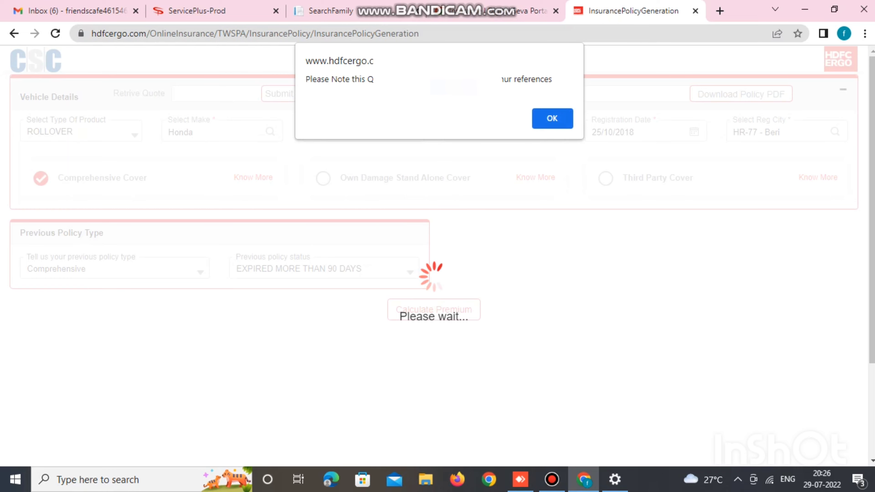
left_click(552, 118)
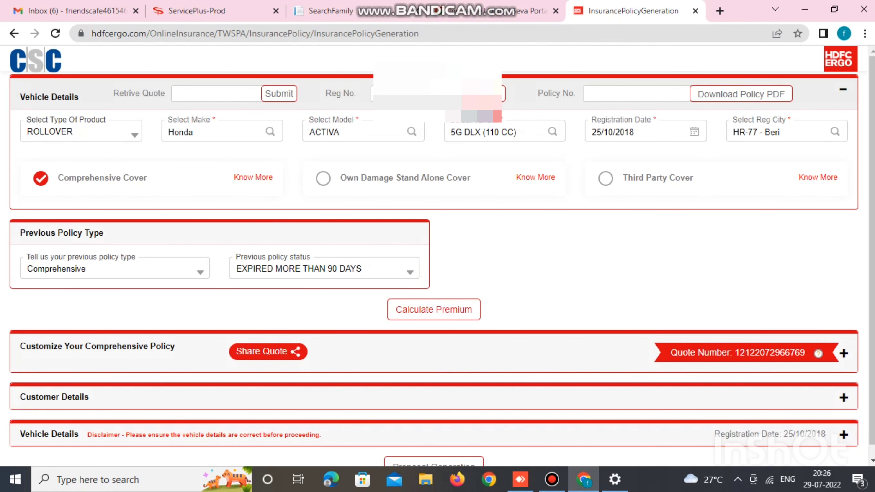
Set the bike's insured declared value (IDV) to 41000 in the comprehensive policy customization
scroll(437, 255, "down", 1)
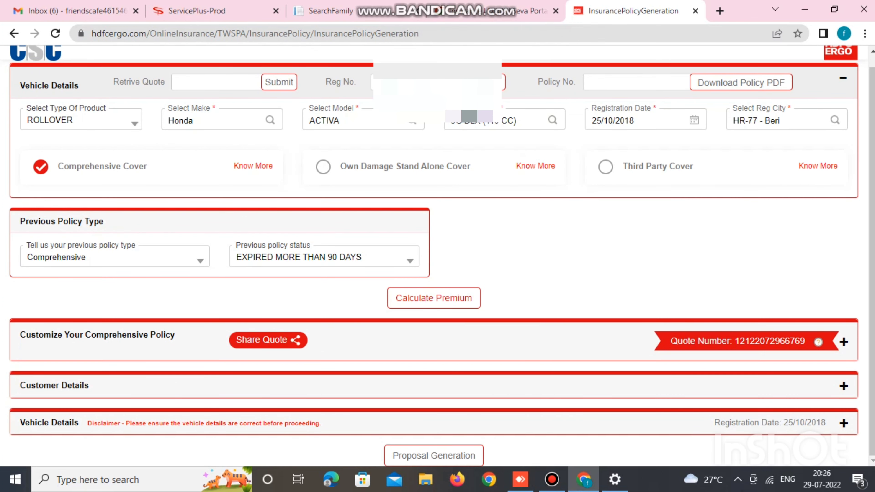
left_click(843, 342)
scroll(438, 255, "down", 5)
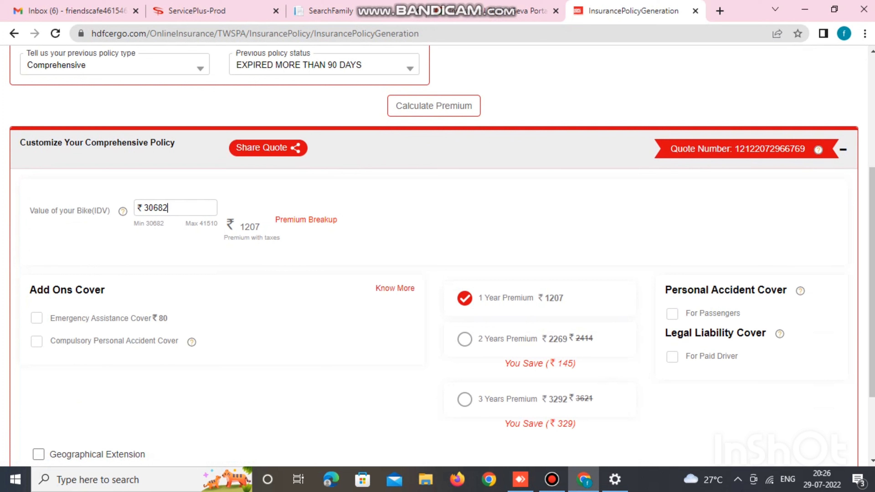
key("BackSpace")
key("BackSpace")
key("BackSpace")
key("BackSpace")
key("BackSpace")
type("410000")
key("BackSpace")
key("Tab")
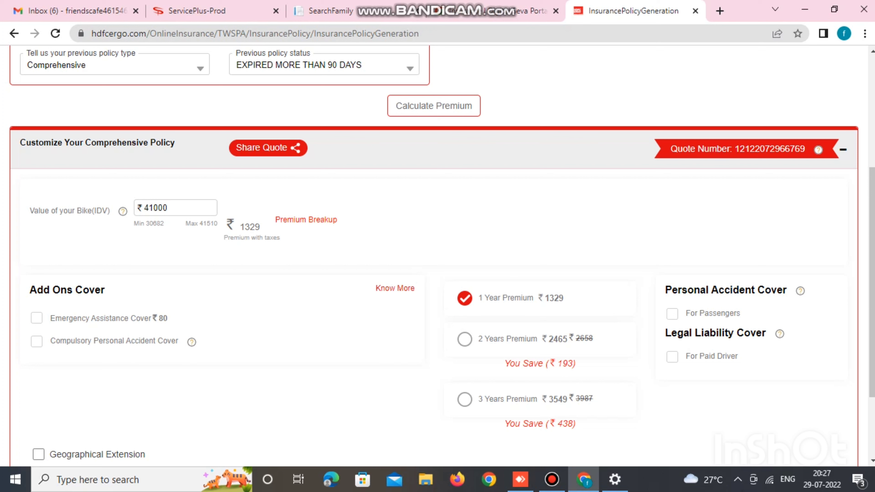
Try the personal accident cover for passengers, remove it again, and add the Compulsory Personal Accident Cover
left_click(672, 314)
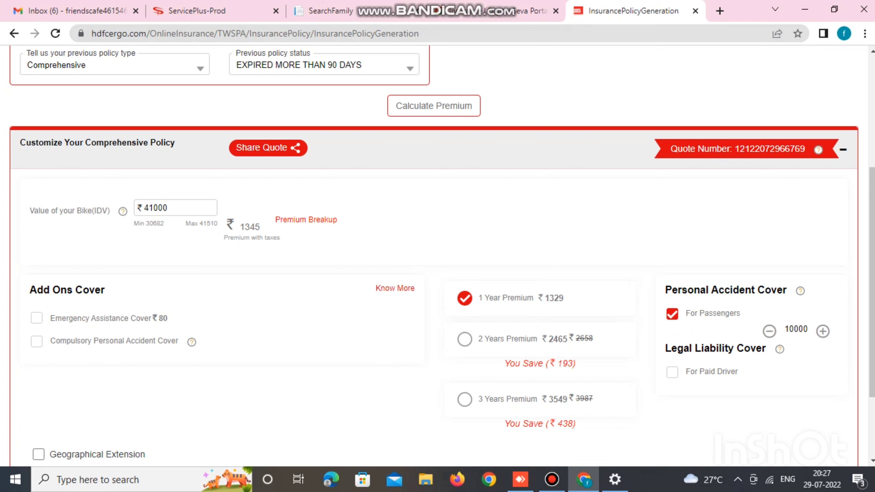
left_click(672, 314)
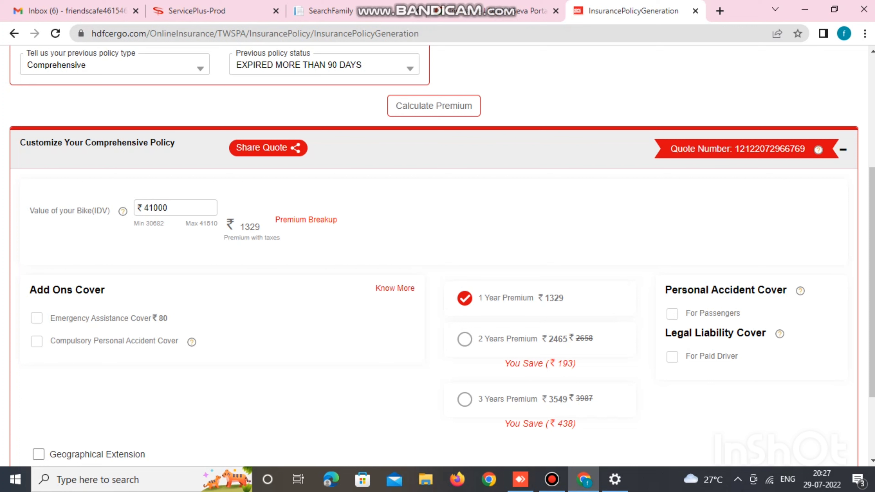
left_click(37, 341)
Enter the customer's date of birth in the customer details
scroll(437, 255, "down", 3)
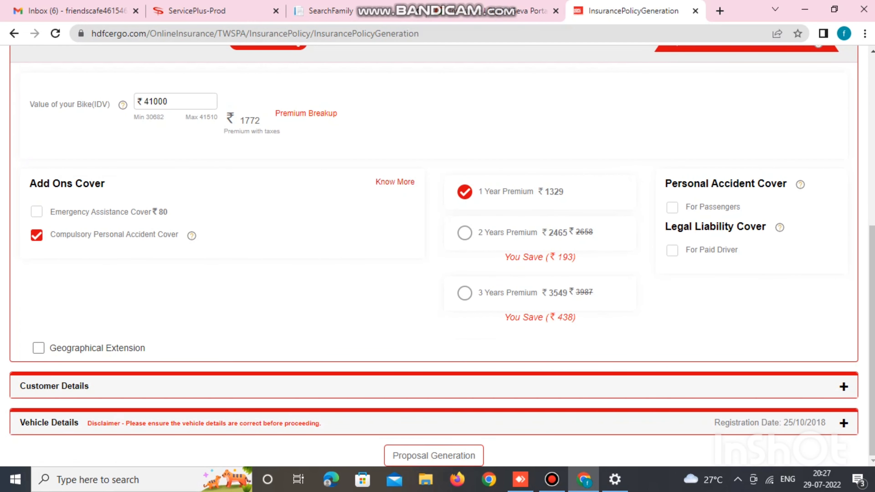
left_click(843, 387)
scroll(437, 255, "down", 3)
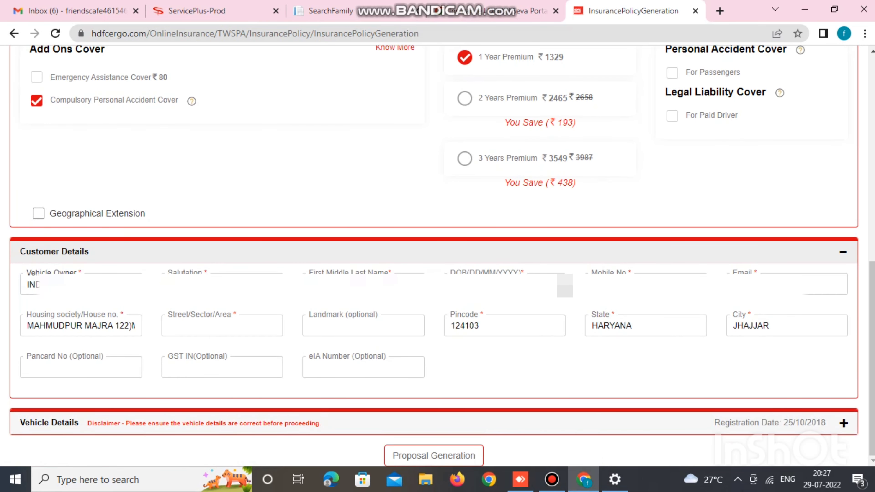
left_click(504, 285)
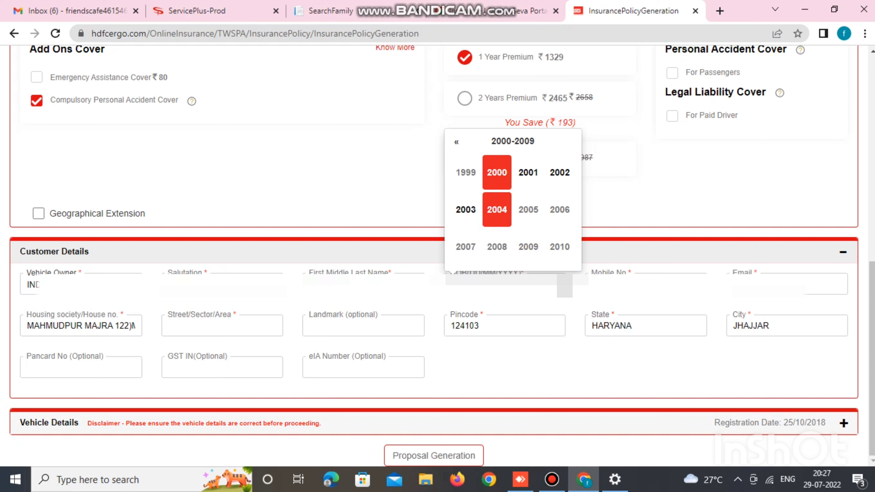
left_click(457, 142)
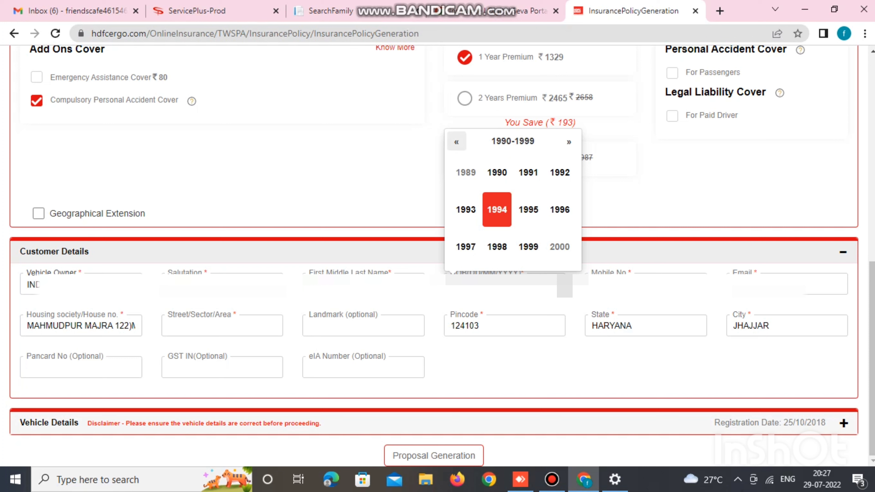
left_click(456, 142)
left_click(497, 172)
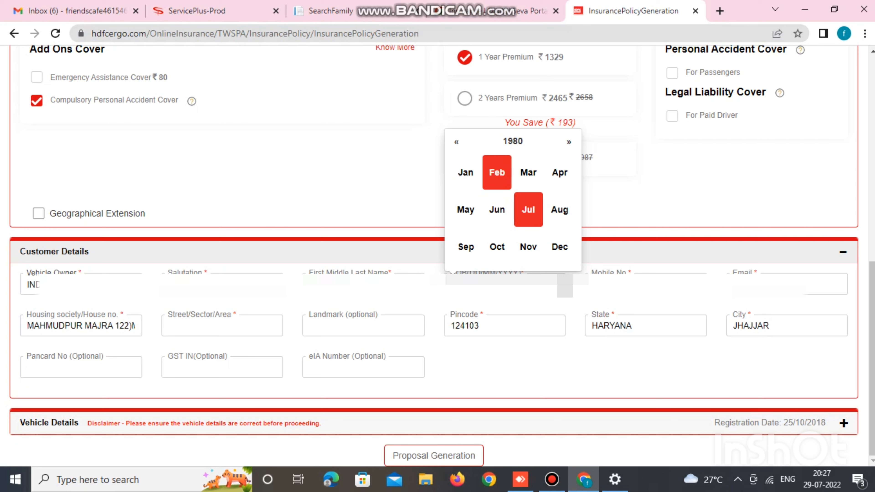
left_click(465, 172)
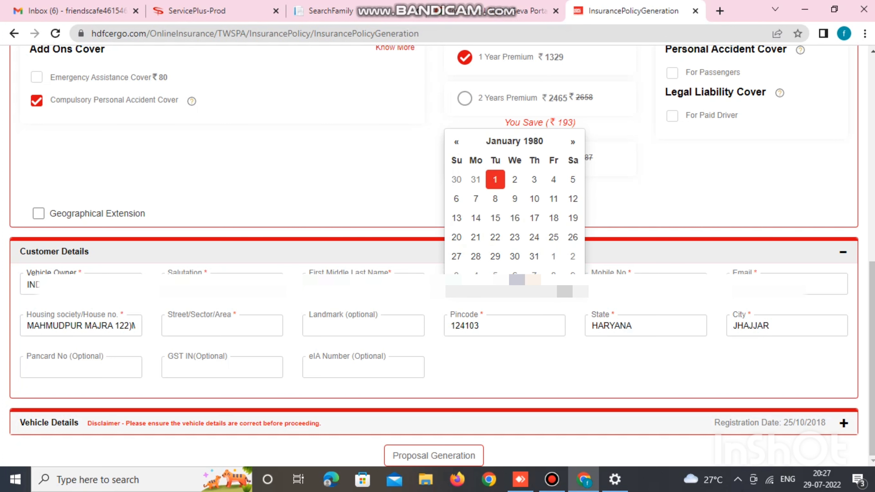
key("Tab")
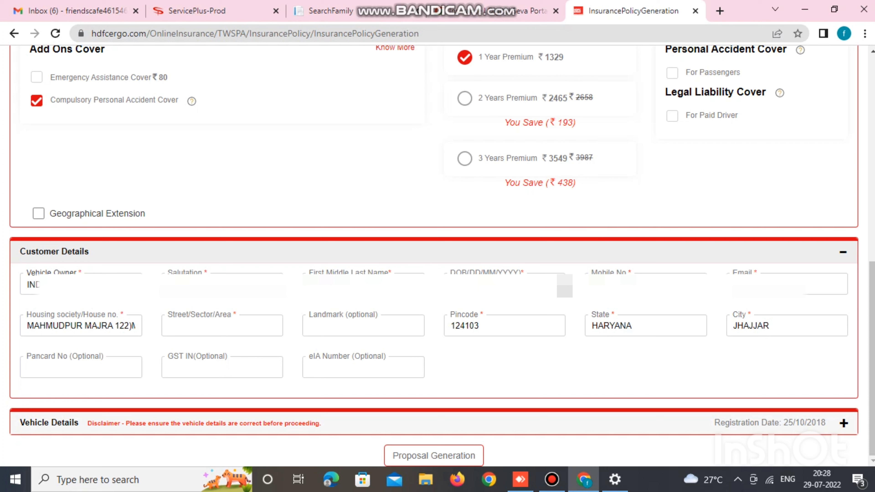
Fill in the customer's e-mail address and set the street/sector/area to 00
type("ail.")
type("com")
type("00")
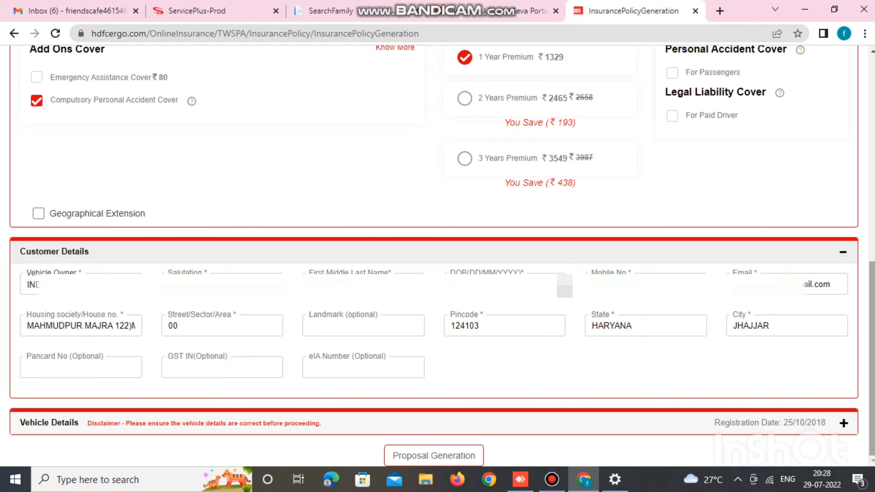
Fill in the nominee's name and relationship in the vehicle details and generate the proposal
left_click(843, 423)
scroll(843, 422, "down", 1)
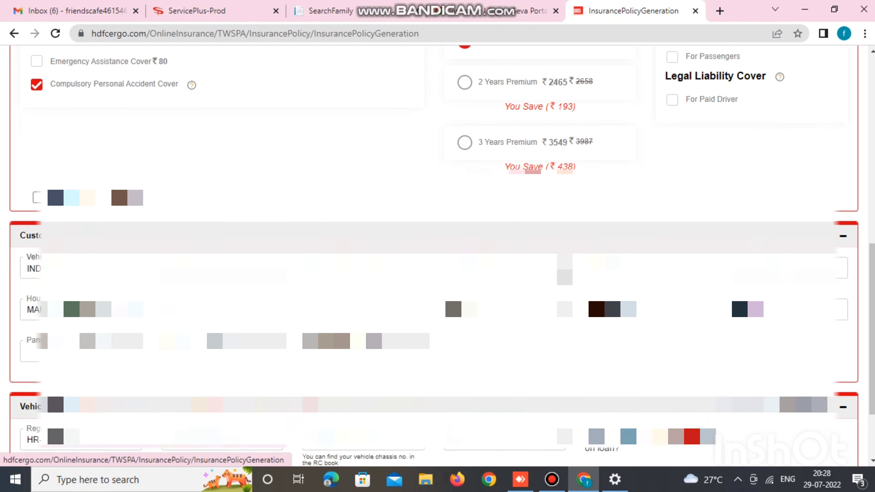
scroll(434, 255, "down", 2)
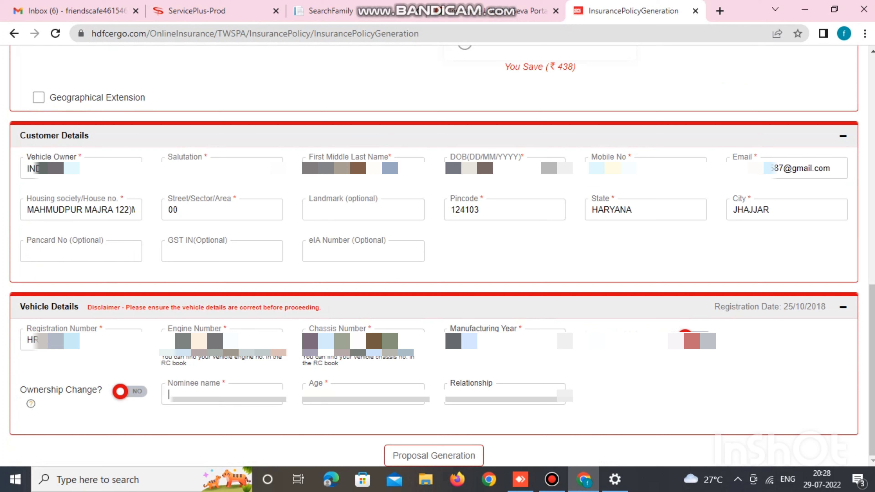
type("P")
left_click(505, 394)
key("End")
key("Return")
left_click(437, 455)
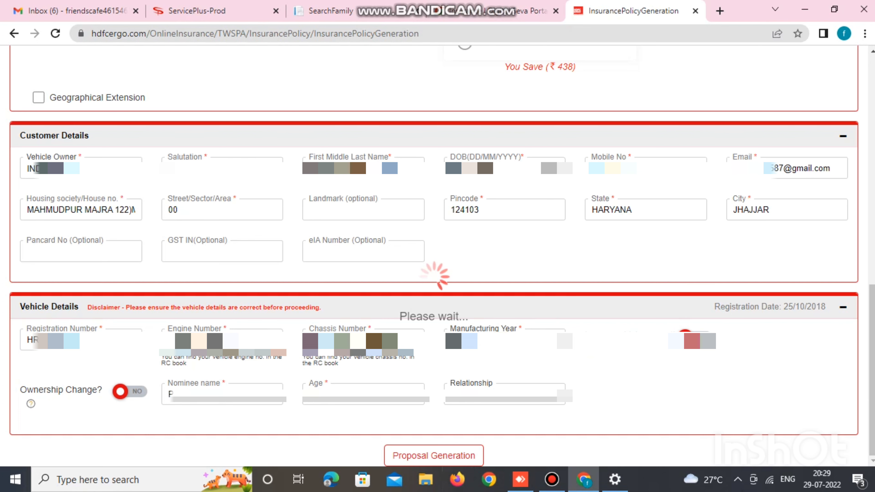